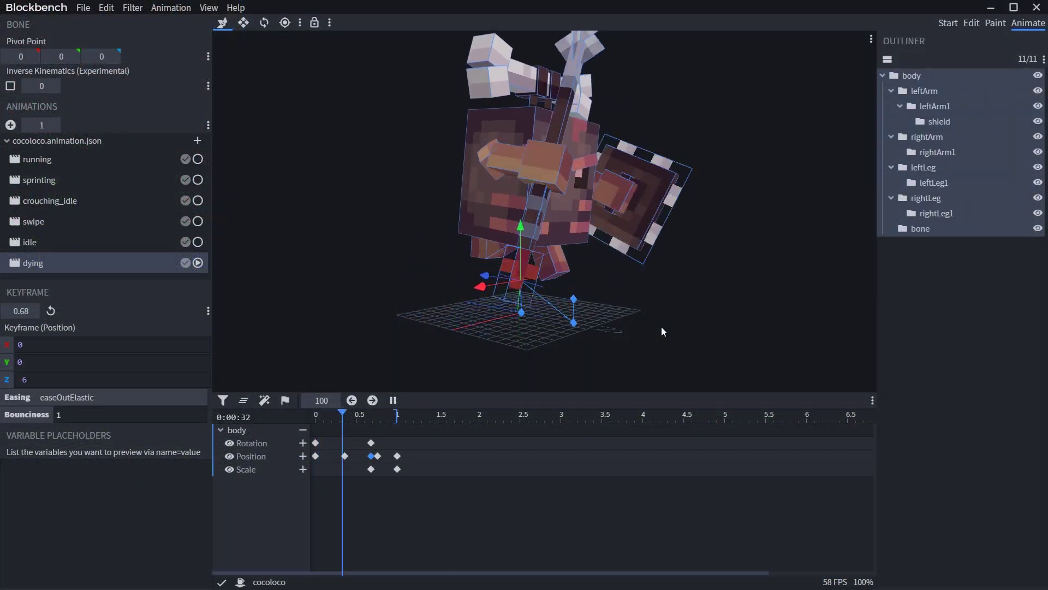
# Examine the body's position keyframes in the dying animation one by one and play the animation.
pyautogui.click(316, 456)
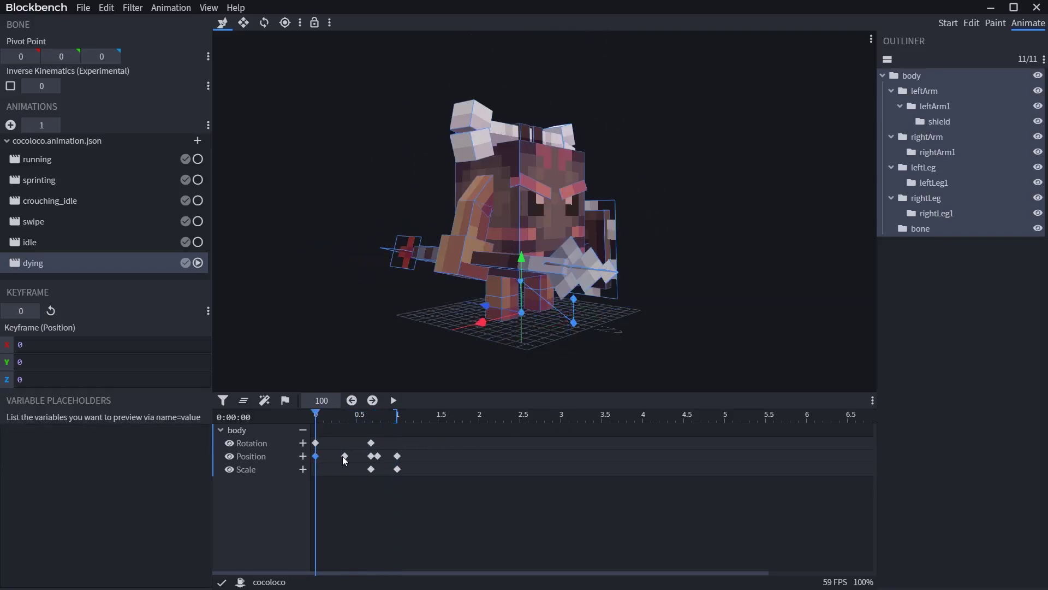
pyautogui.click(344, 456)
pyautogui.click(371, 455)
pyautogui.click(377, 456)
pyautogui.click(398, 457)
pyautogui.press('space')
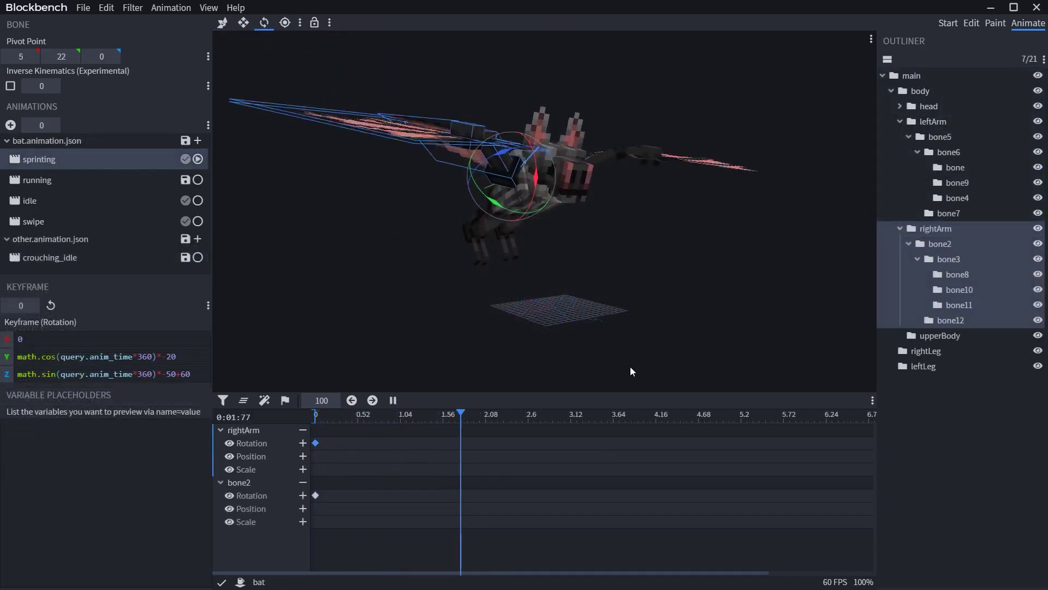
# Replace the cos function with sin in the Y rotation expression of the bat's rightArm keyframe.
pyautogui.moveTo(177, 356); pyautogui.dragTo(17, 356)
pyautogui.doubleClick(49, 357)
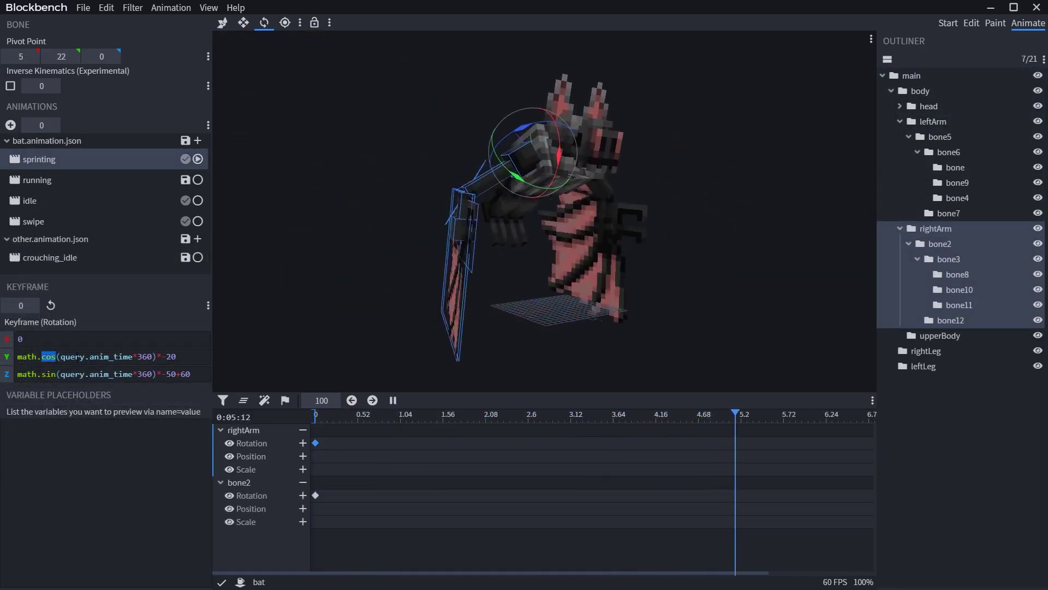
pyautogui.write('si')
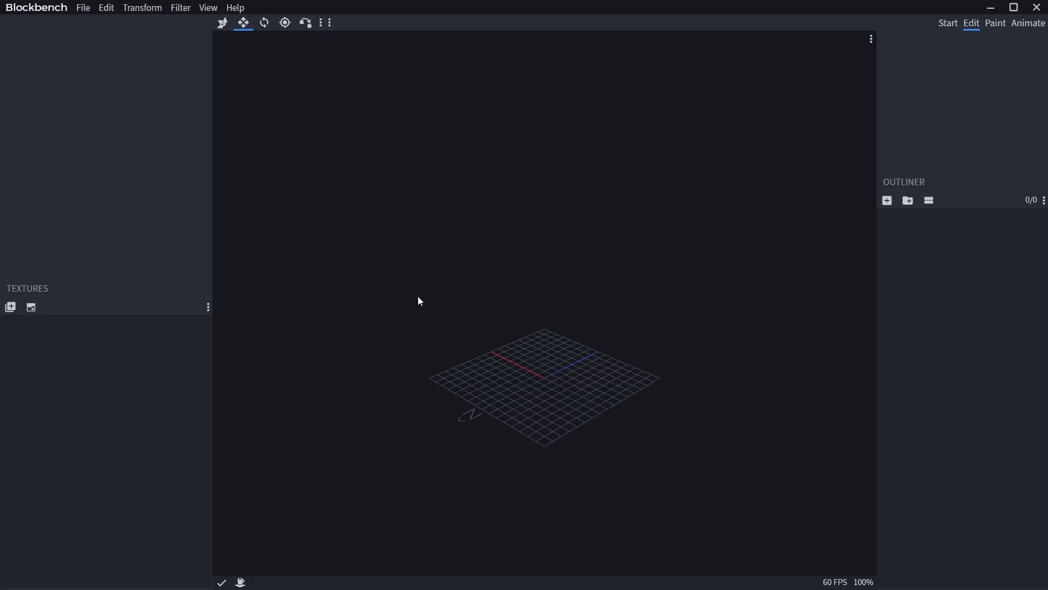
# Open the plugin manager and start loading a plugin from a URL.
pyautogui.click(84, 8)
pyautogui.click(85, 207)
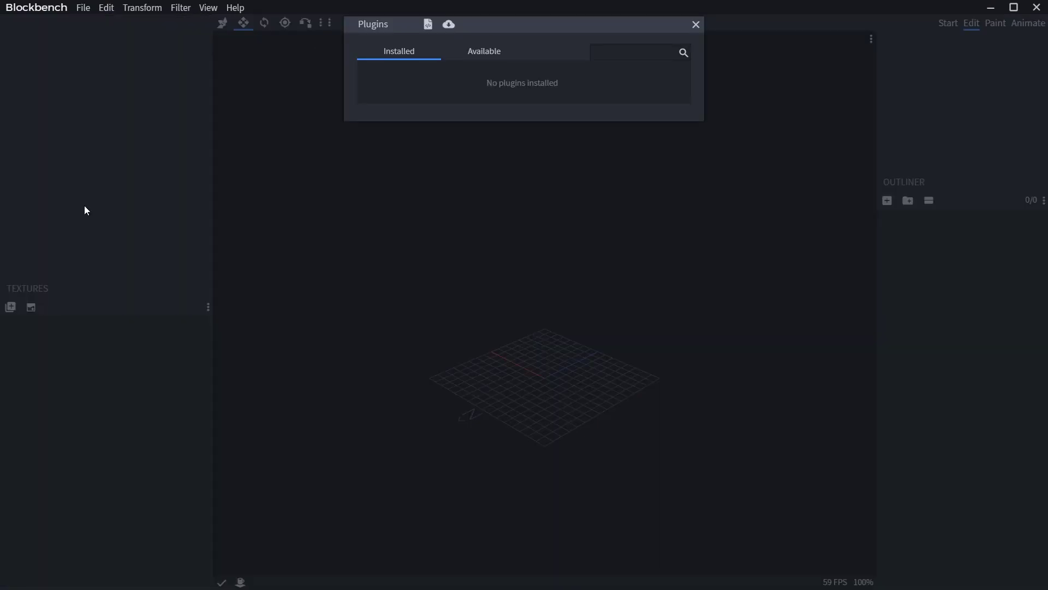
pyautogui.click(449, 25)
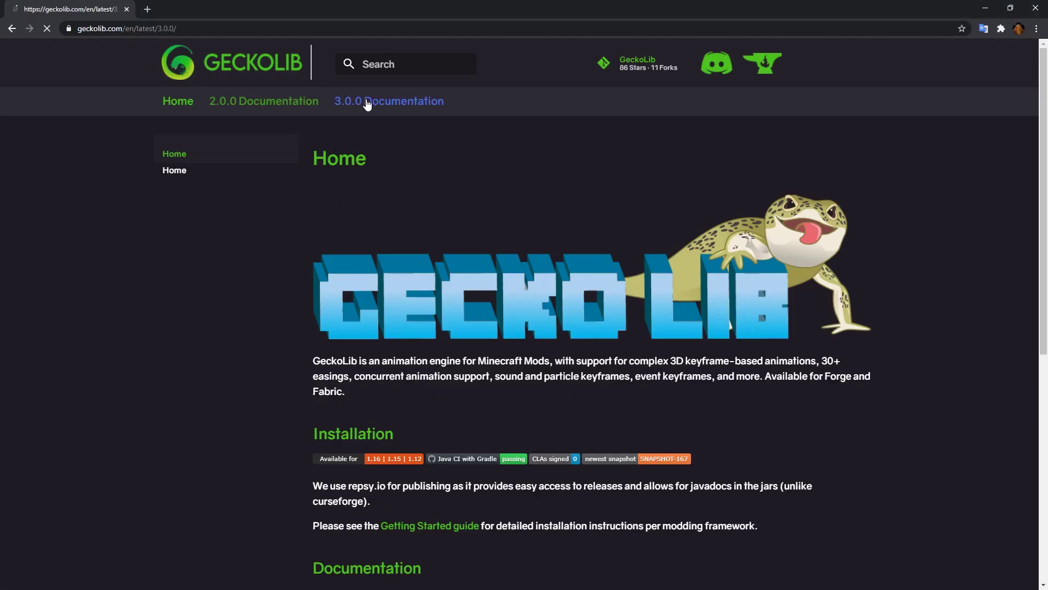
# In the browser, open GeckoLib's 3.0.0 documentation and copy the plugin URL for Blockbench 3.7.
pyautogui.click(367, 104)
pyautogui.scroll(-14, 586, 291)
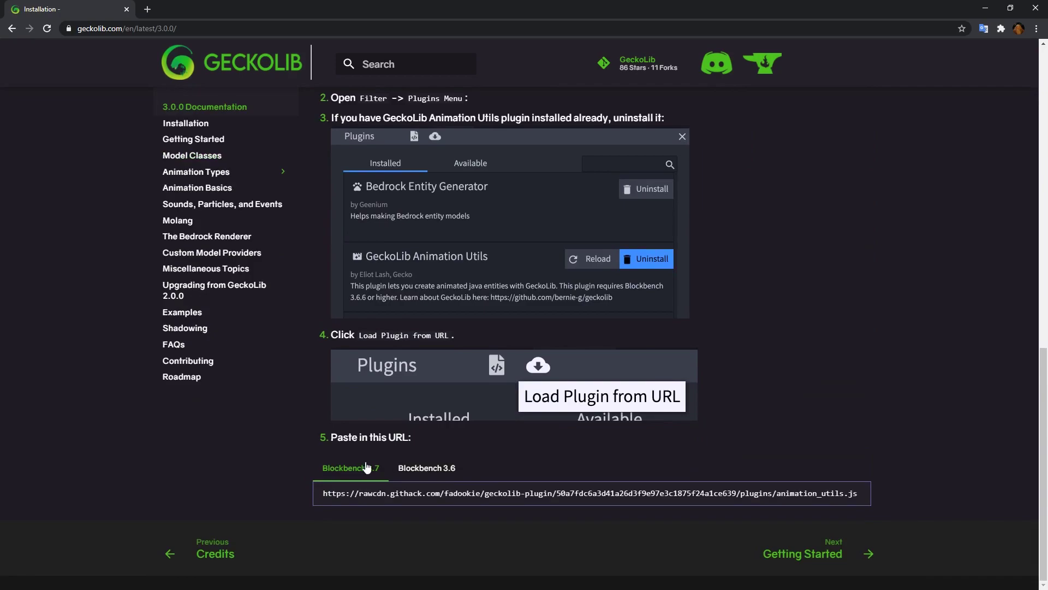
pyautogui.click(847, 487)
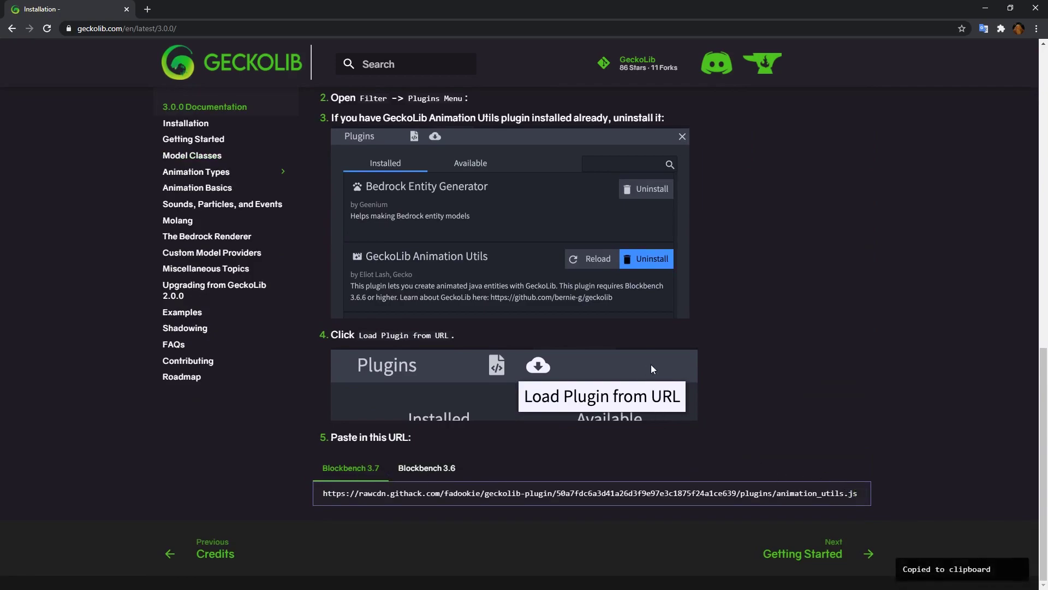
# Switch back to Blockbench, load the GeckoLib Animation Utils plugin from the copied URL and check the installed plugins.
pyautogui.hotkey('alt', 'Tab')
pyautogui.hotkey('ctrl', 'v')
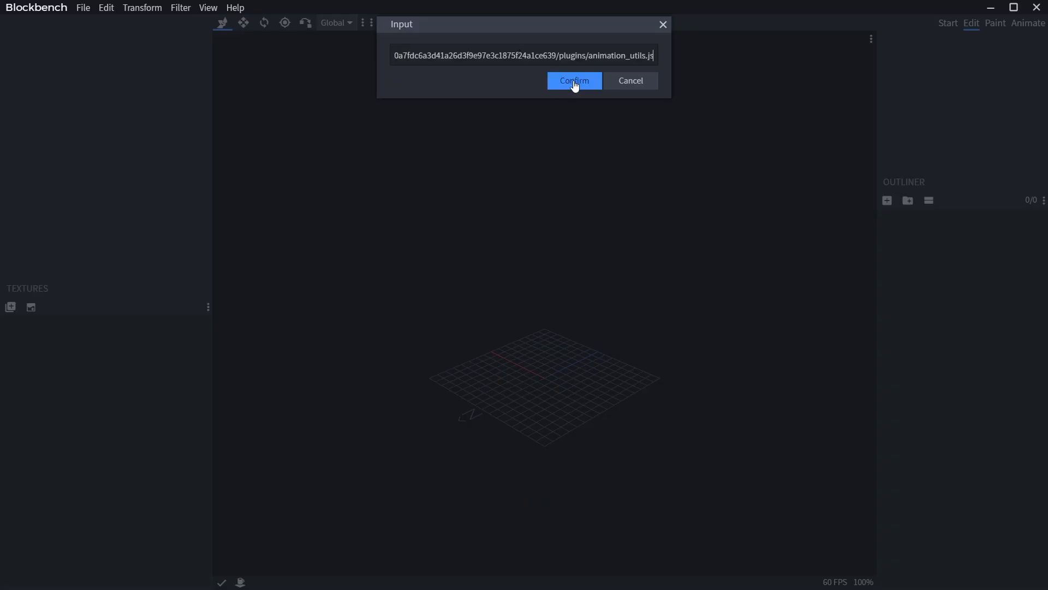
pyautogui.click(575, 80)
pyautogui.click(611, 304)
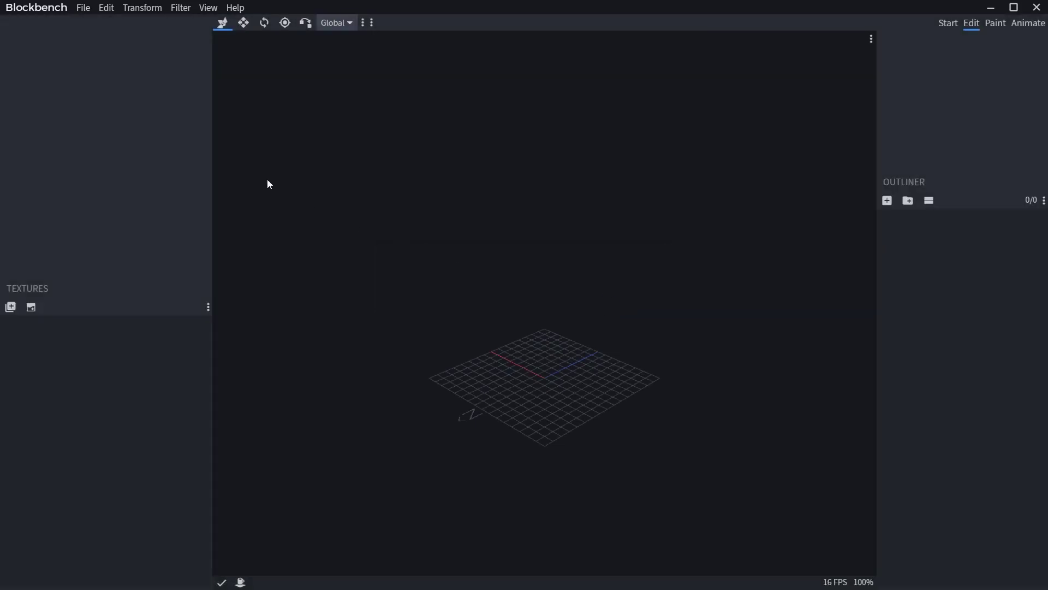
pyautogui.click(88, 11)
pyautogui.click(103, 222)
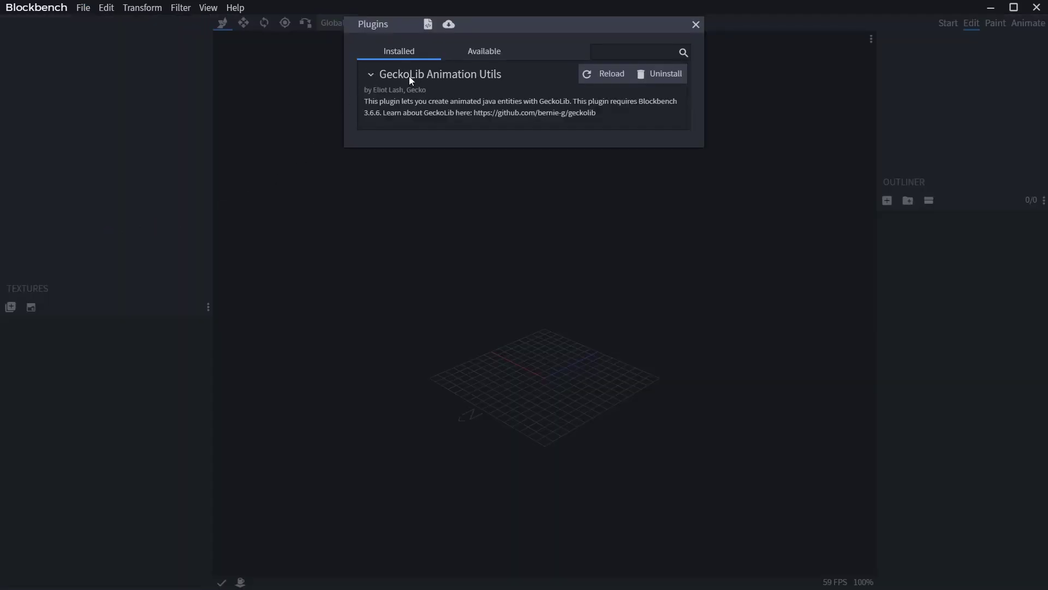
# Convert the yeti project to the GeckoLib Animated Model format.
pyautogui.click(83, 8)
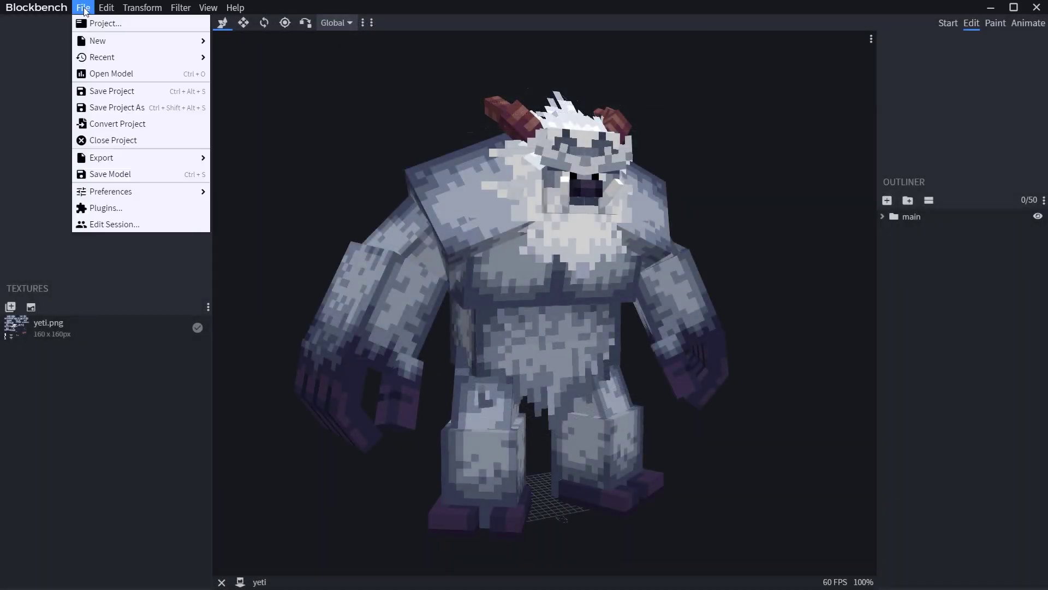
pyautogui.click(111, 129)
pyautogui.click(506, 110)
pyautogui.click(573, 195)
pyautogui.click(573, 132)
# Look through the available new model types for the GeckoLib Animated Model format.
pyautogui.click(83, 7)
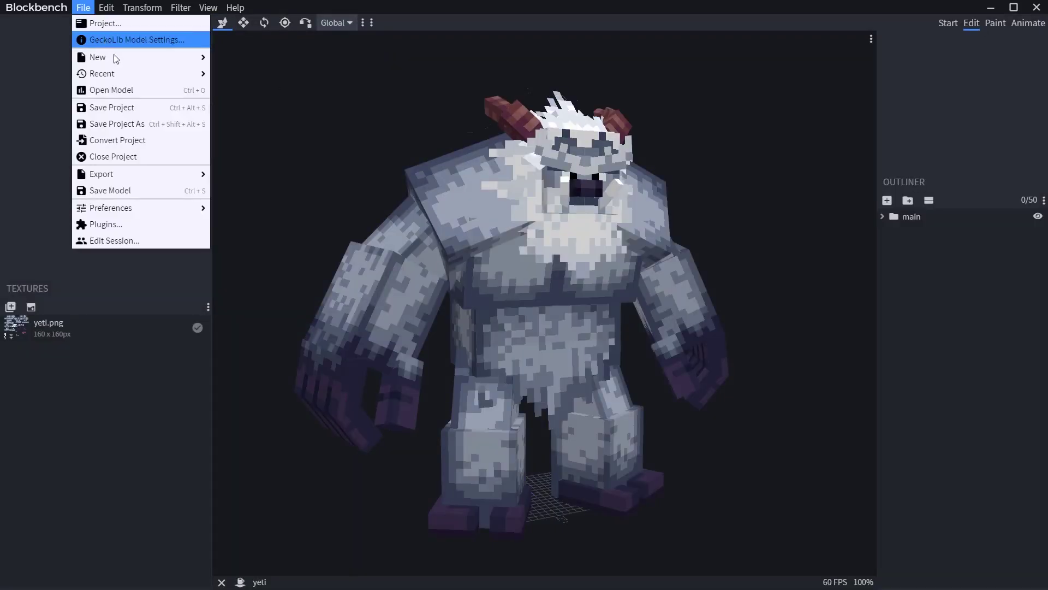
pyautogui.moveTo(116, 59)
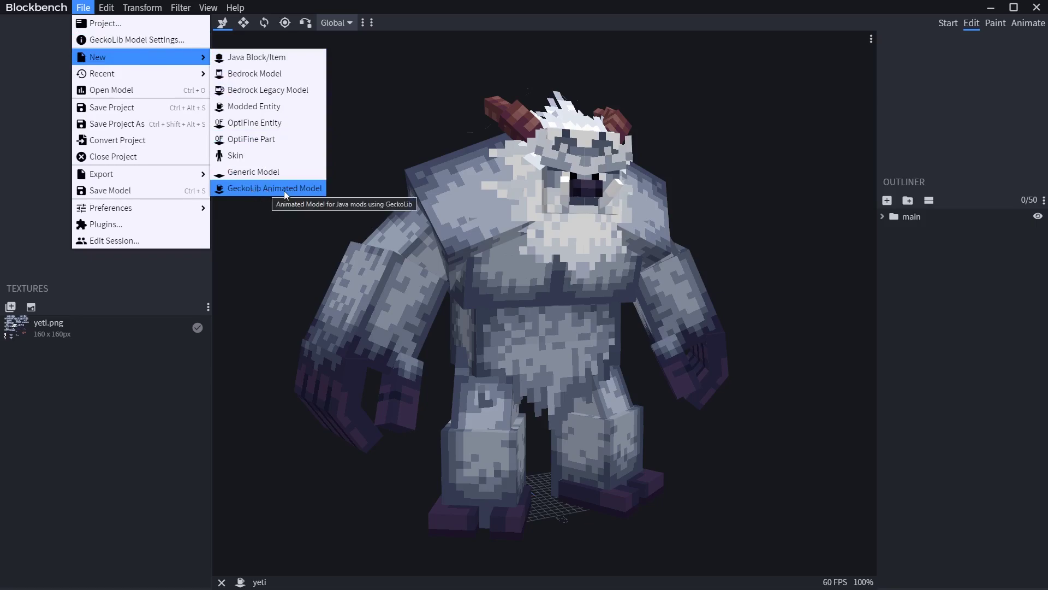
pyautogui.click(837, 232)
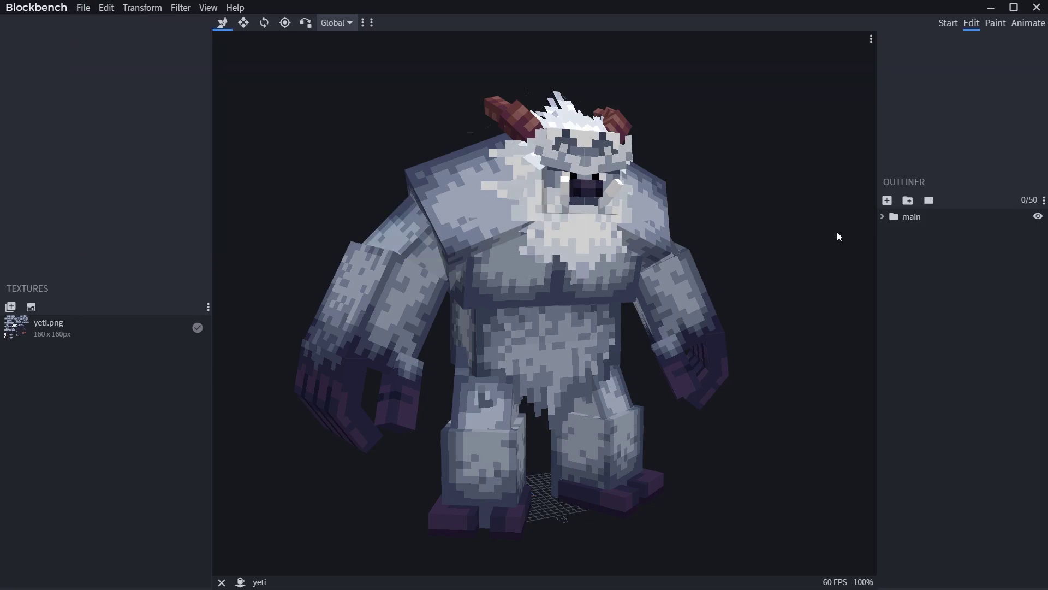
# Switch to Animate mode and examine the yeti's bone hierarchy under main, expanding the rightLeg0, leftLeg0 and body groups.
pyautogui.click(1024, 23)
pyautogui.moveTo(737, 162); pyautogui.dragTo(668, 177)
pyautogui.click(885, 75)
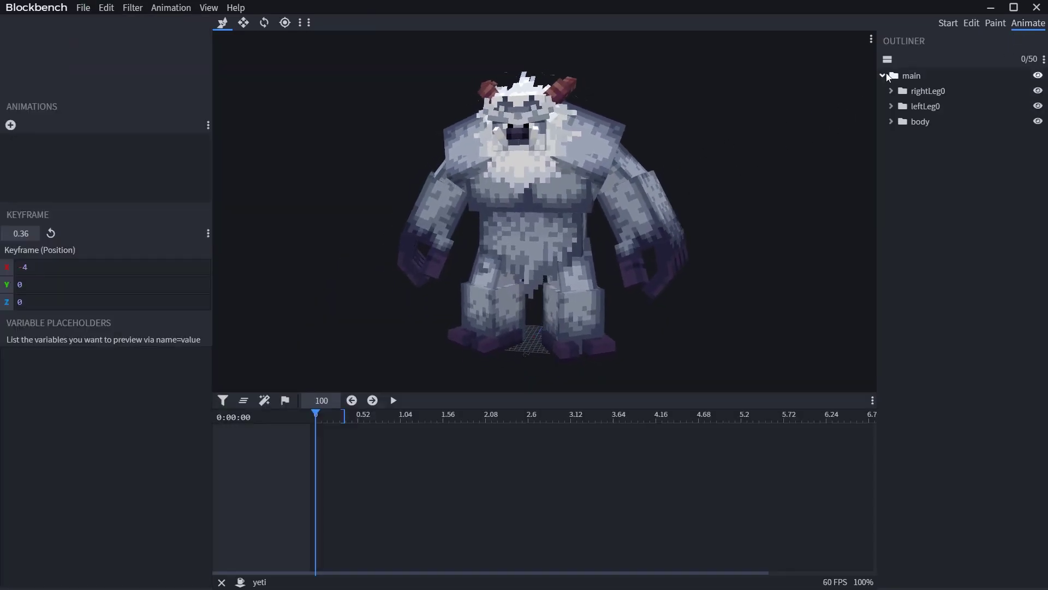
pyautogui.click(910, 94)
pyautogui.click(911, 110)
pyautogui.click(912, 119)
pyautogui.click(890, 94)
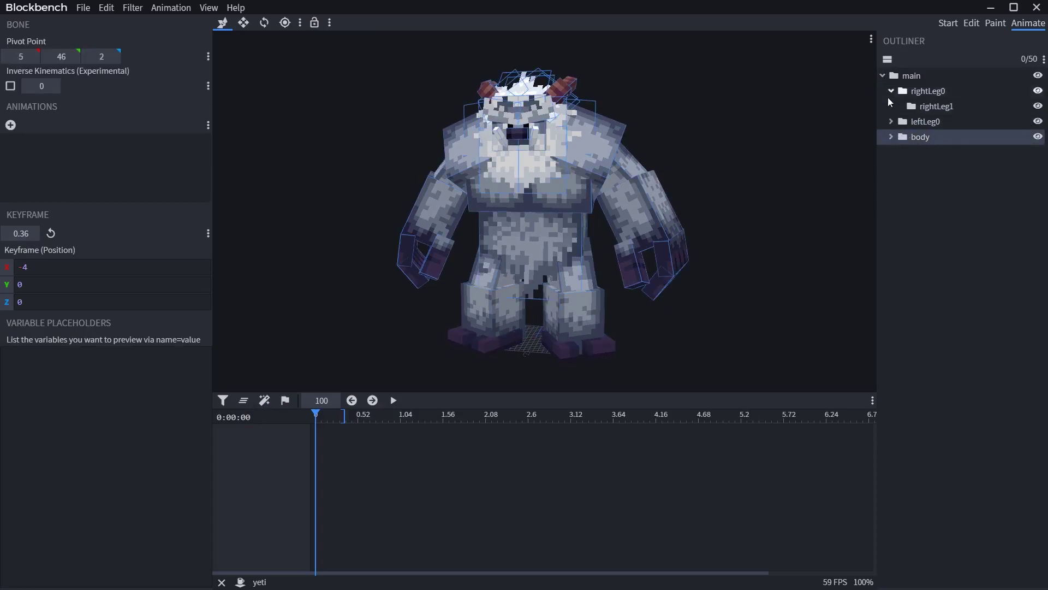
pyautogui.click(892, 121)
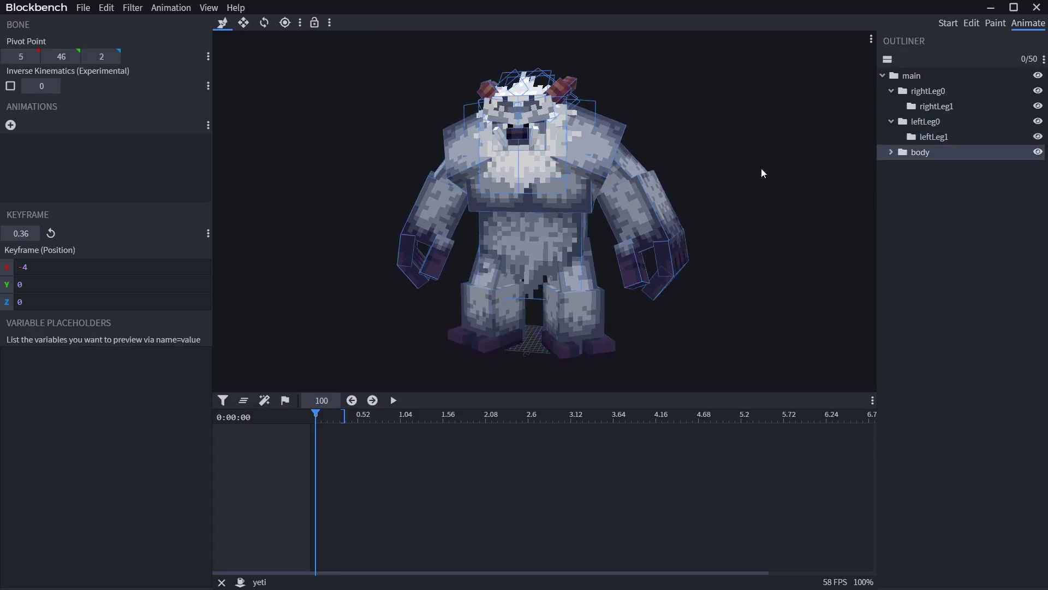
pyautogui.click(892, 152)
pyautogui.moveTo(722, 170); pyautogui.dragTo(756, 163)
pyautogui.moveTo(689, 150); pyautogui.dragTo(711, 158)
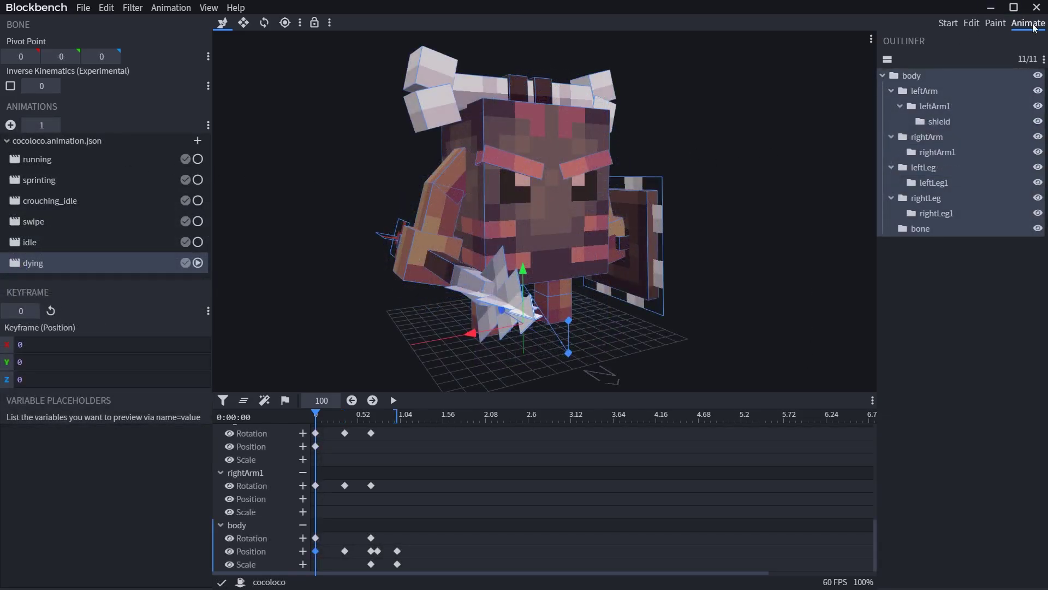
# Play the cocoloco model's dying animation.
pyautogui.click(393, 400)
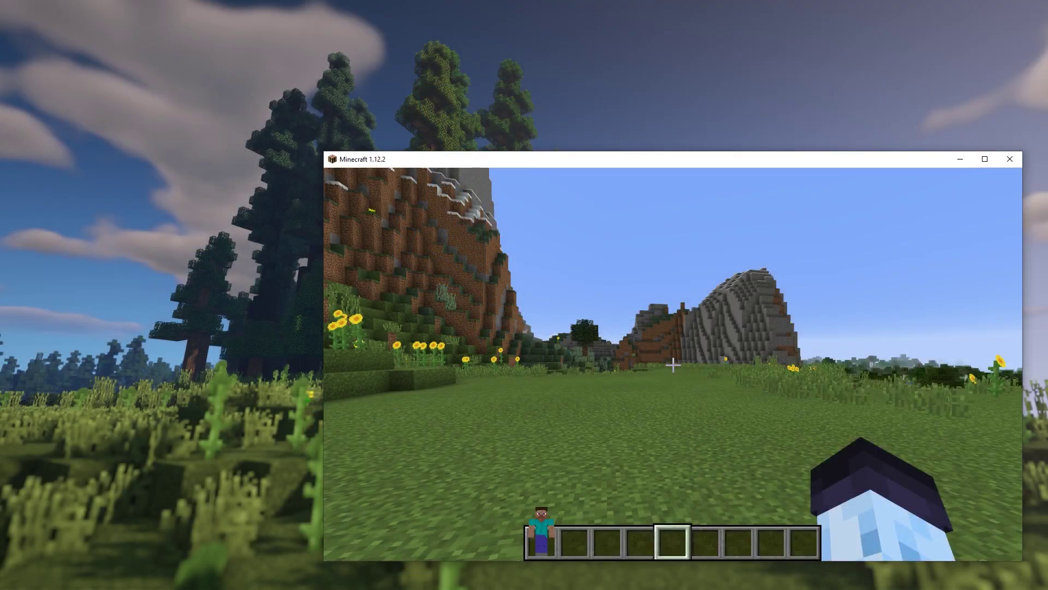
# Switch to Minecraft, open the models folder from the mod settings and navigate to config/chameleon/models.
pyautogui.press('0')
pyautogui.click(652, 245)
pyautogui.click(330, 63)
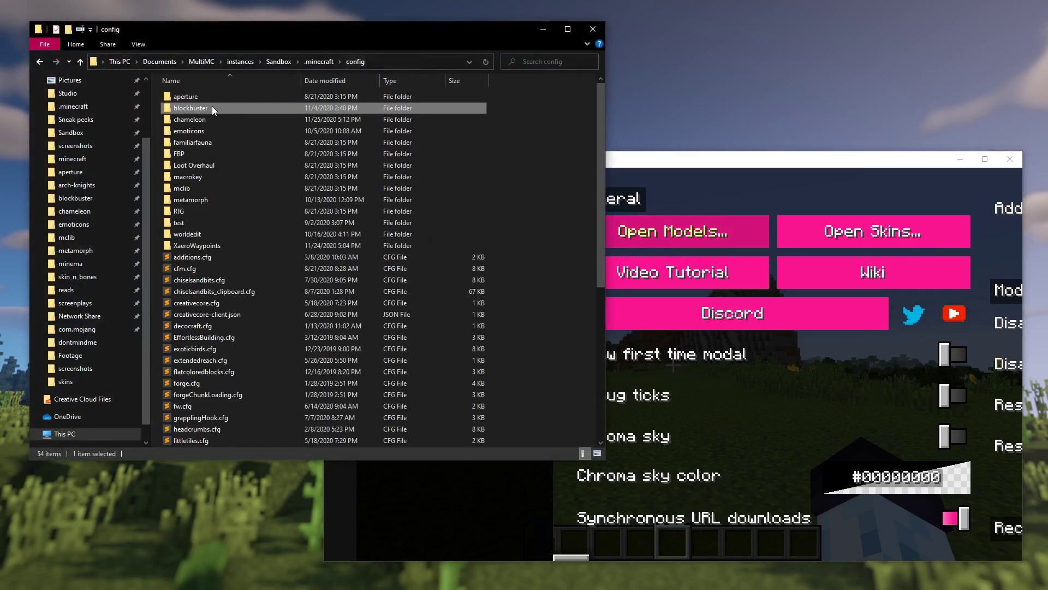
pyautogui.doubleClick(201, 118)
pyautogui.click(192, 109)
pyautogui.doubleClick(192, 110)
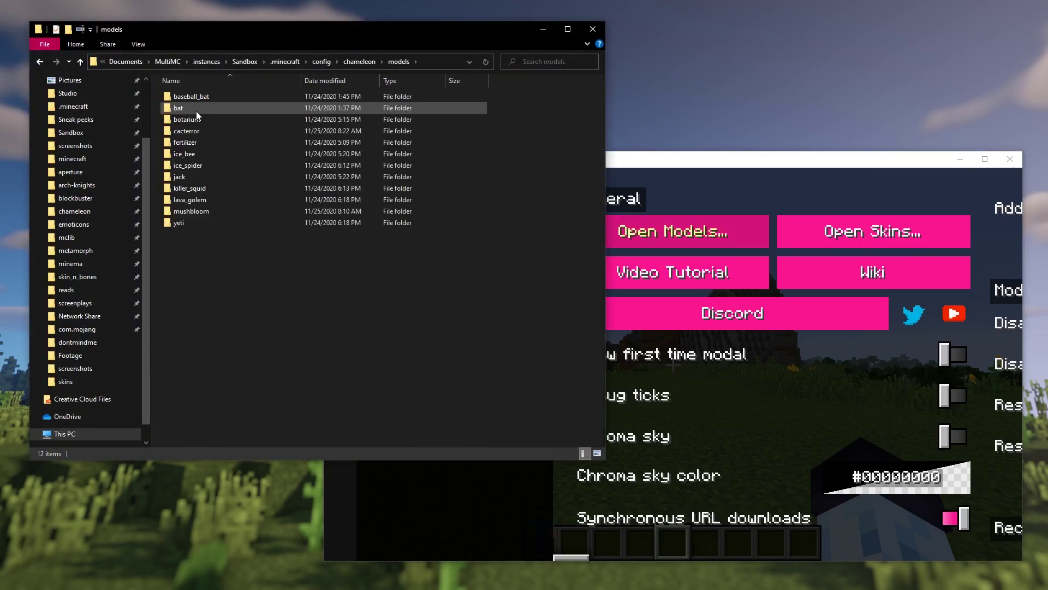
# Create a new folder named cocoloco inside Chameleon's models folder.
pyautogui.hotkey('ctrl', 'shift', 'n')
pyautogui.write('cocoloco')
pyautogui.press('Return')
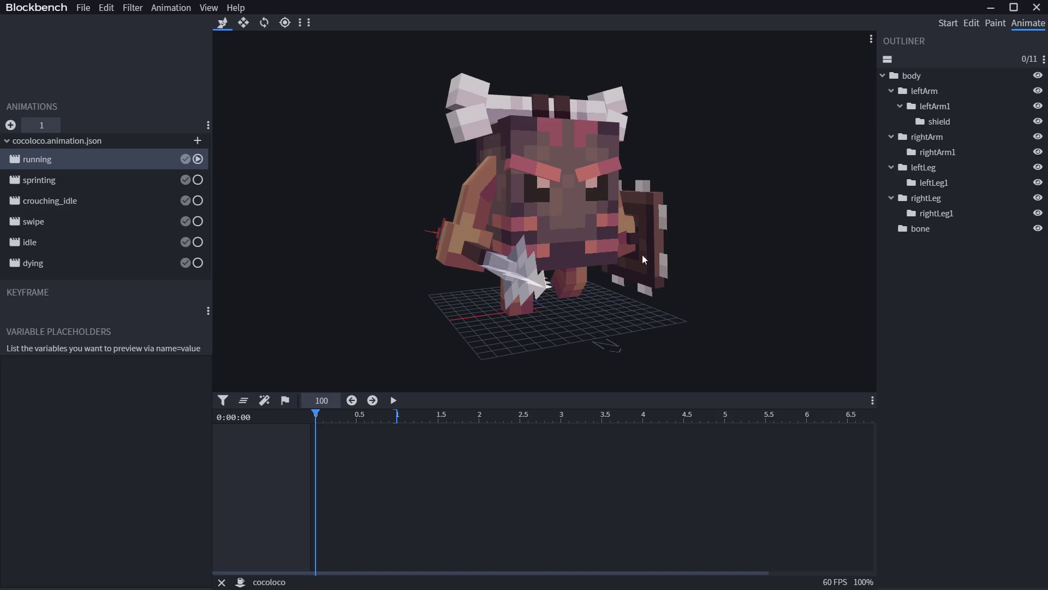
# In Blockbench, export the GeckoLib model as cocoloco.geo.json into the chameleon/models/cocoloco folder.
pyautogui.click(83, 7)
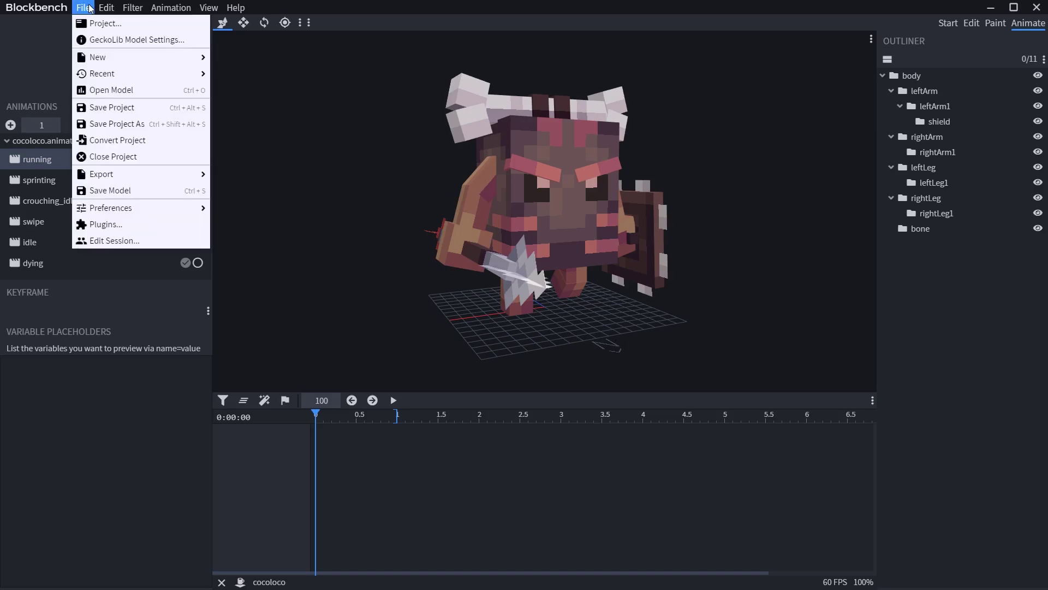
pyautogui.moveTo(138, 176)
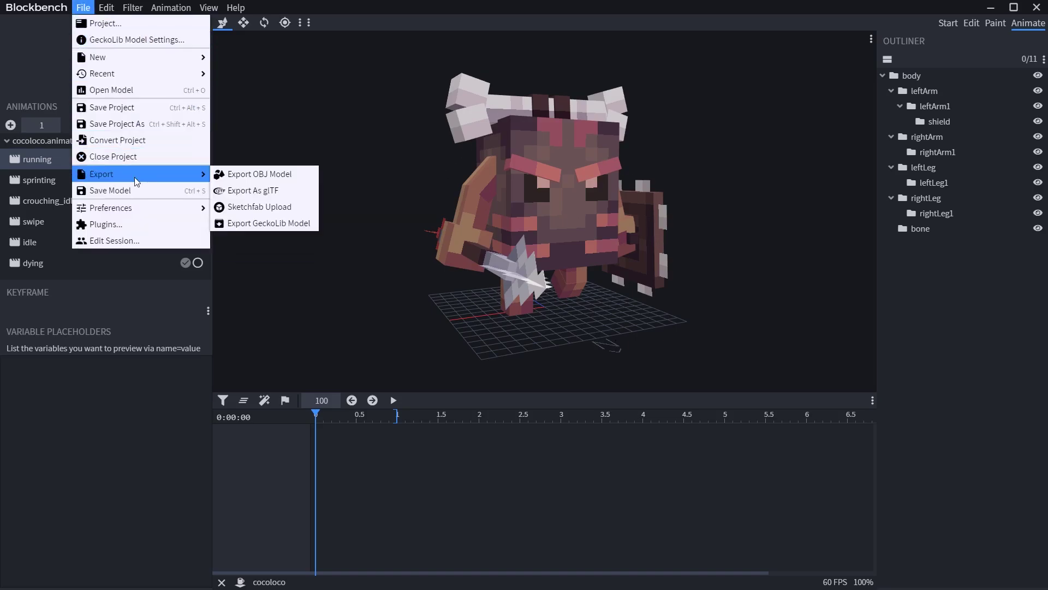
pyautogui.click(267, 223)
pyautogui.click(224, 32)
pyautogui.doubleClick(121, 80)
pyautogui.doubleClick(143, 126)
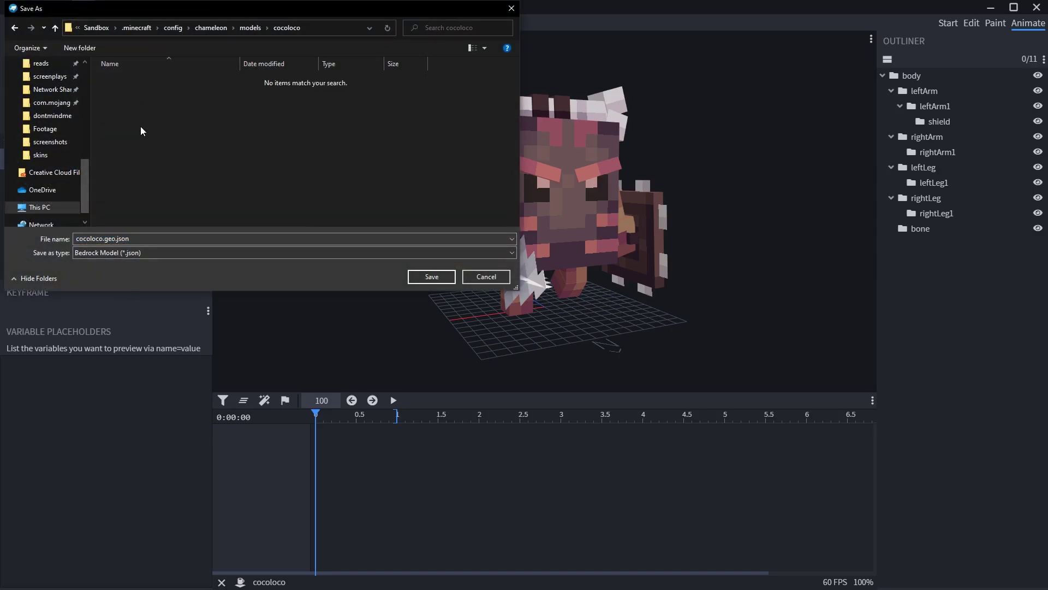
pyautogui.doubleClick(113, 238)
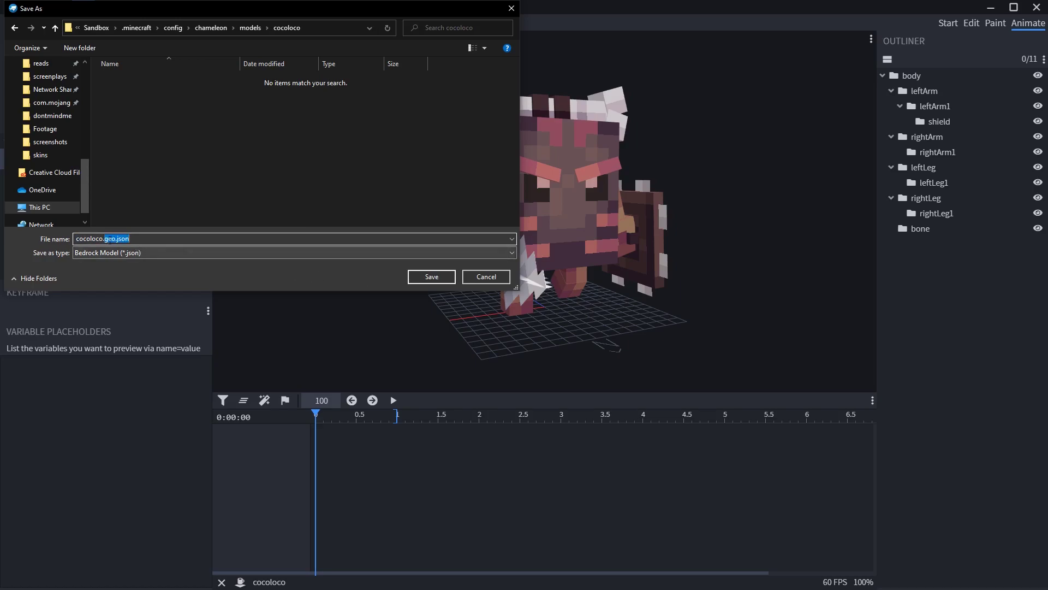
pyautogui.doubleClick(107, 239)
pyautogui.click(442, 277)
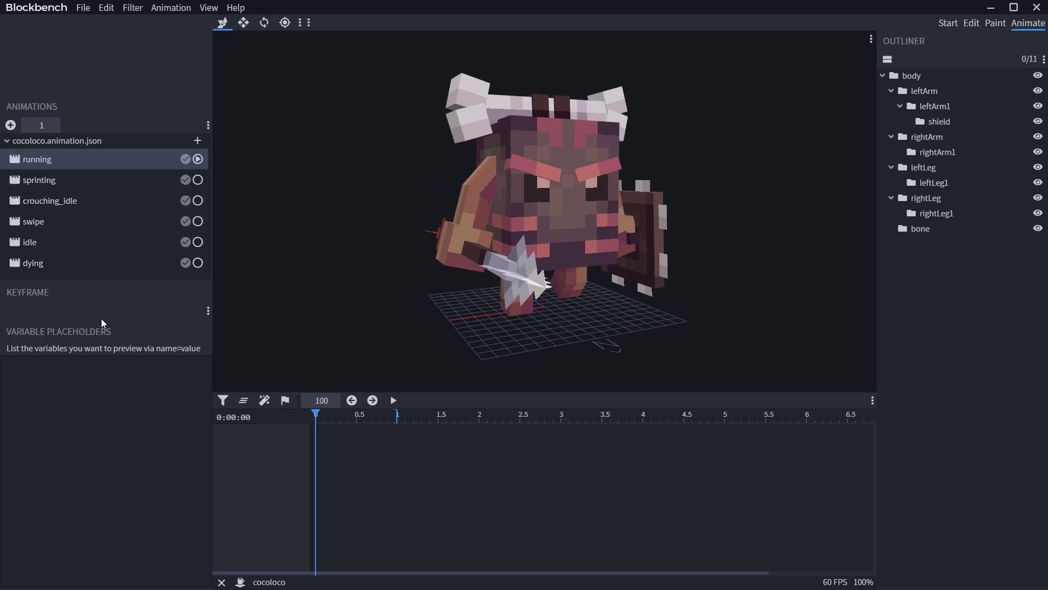
# Preview the cocoloco's idle, running and swipe animations.
pyautogui.click(39, 243)
pyautogui.press('space')
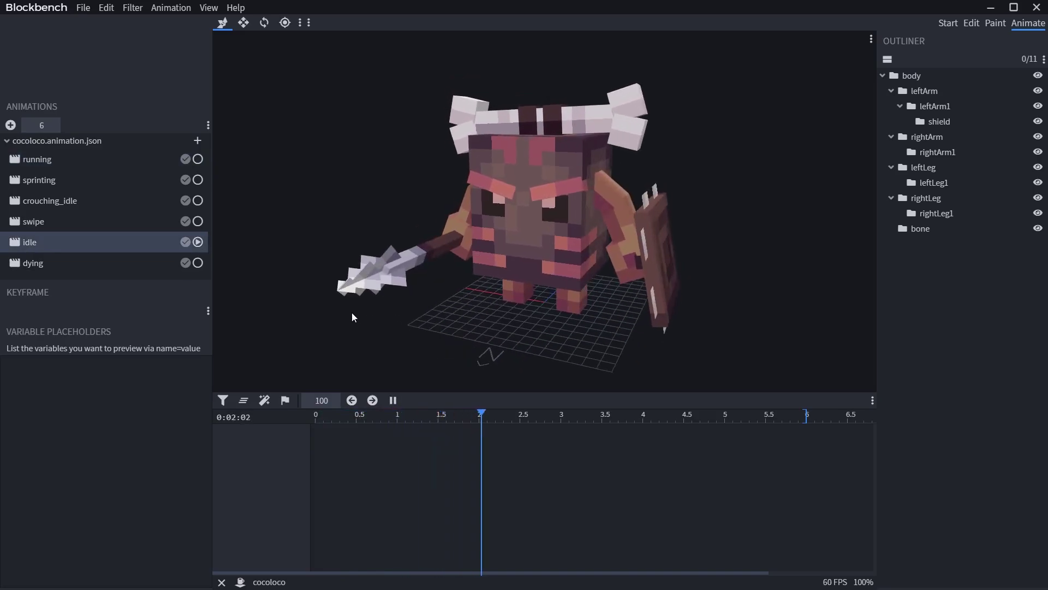
pyautogui.click(39, 160)
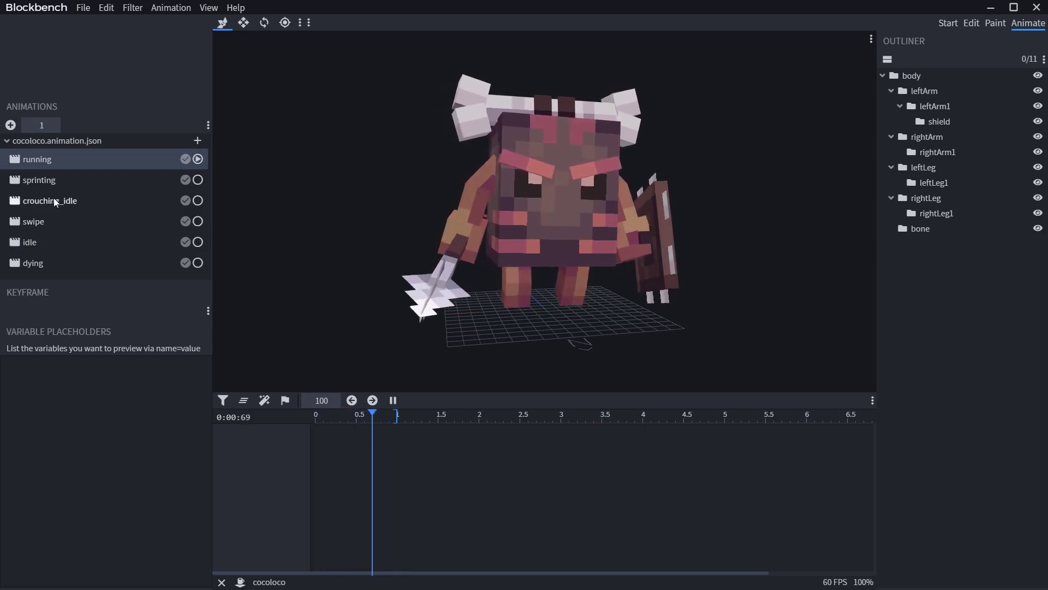
pyautogui.click(40, 226)
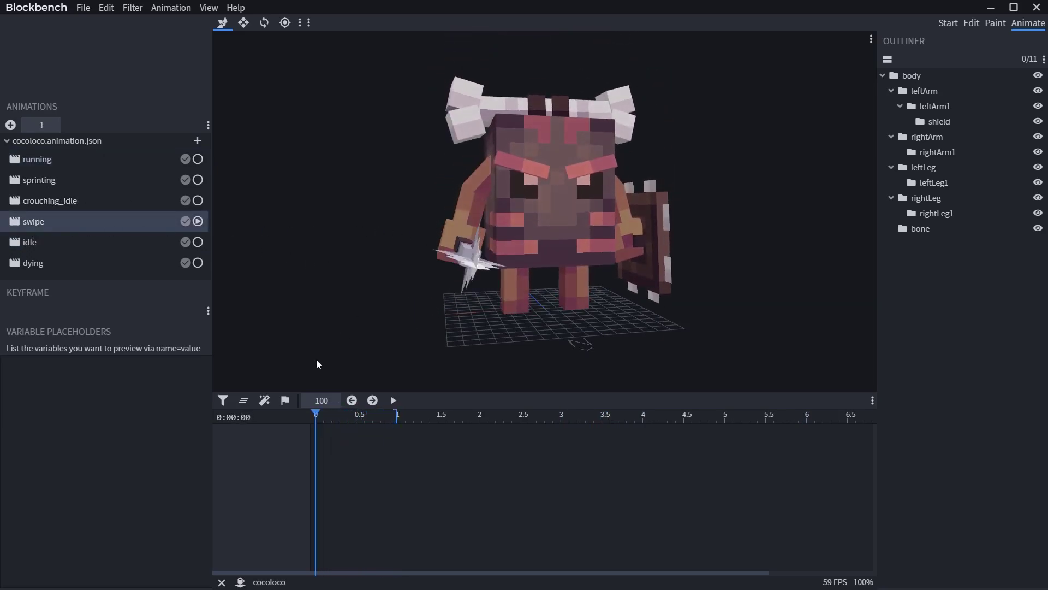
pyautogui.press('space')
pyautogui.scroll(-3, 389, 315)
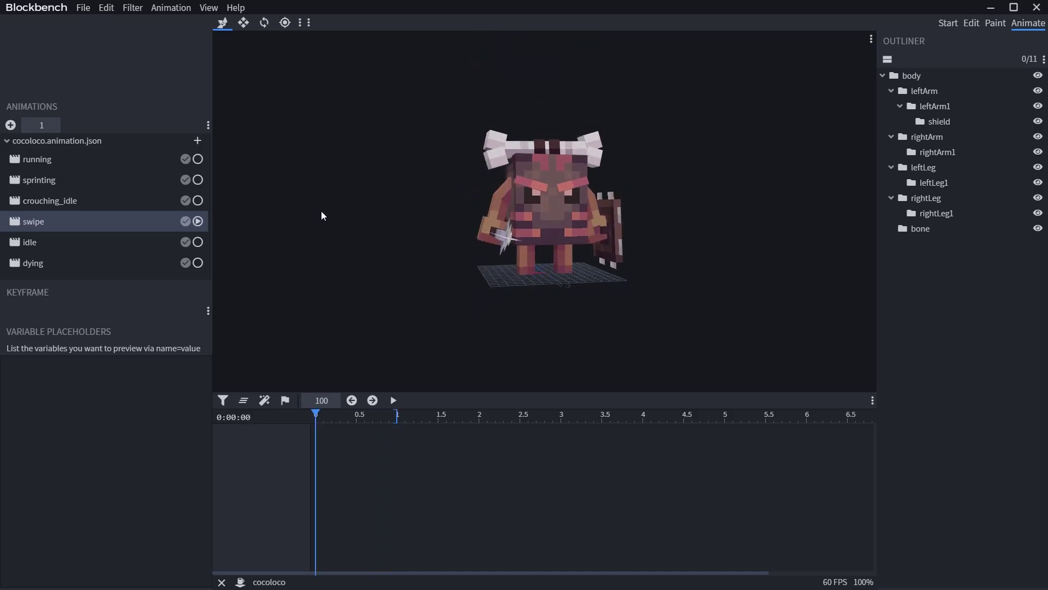
# Save all animations as cocoloco.animation.json in a new animations folder inside the cocoloco model folder.
pyautogui.click(169, 9)
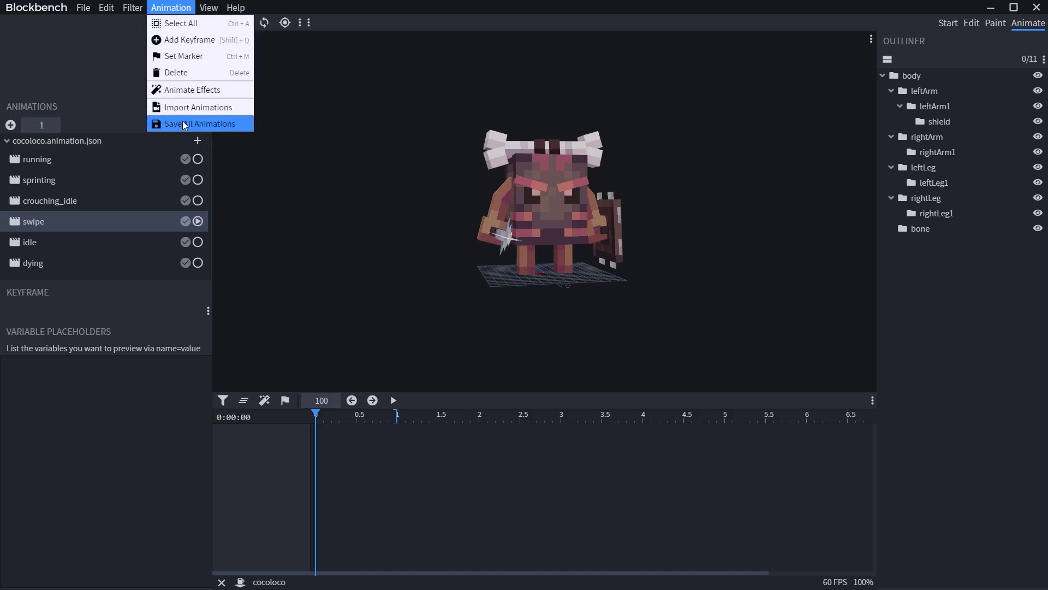
pyautogui.click(184, 125)
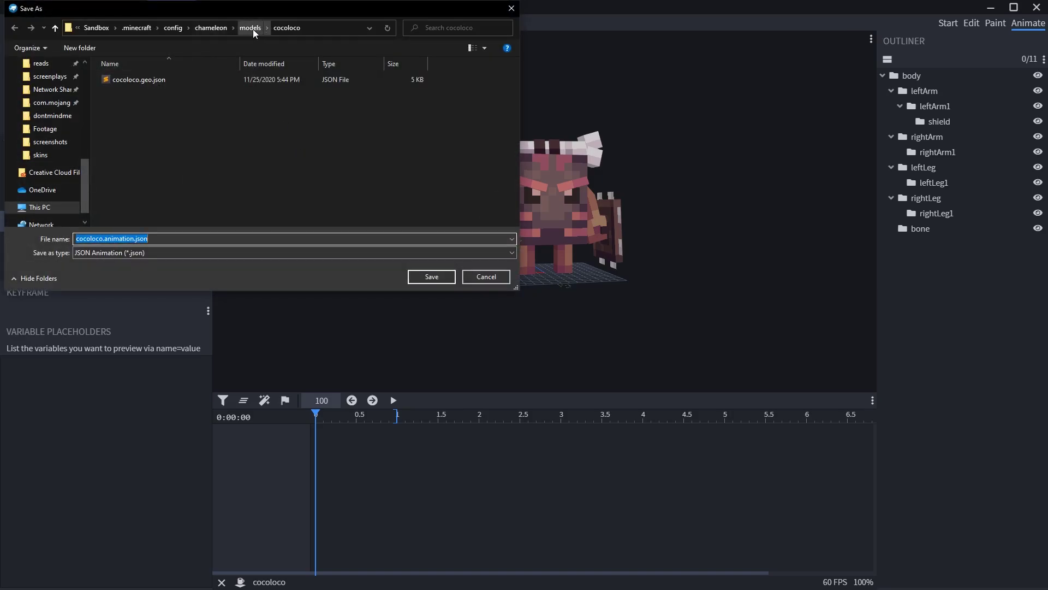
pyautogui.hotkey('ctrl', 'shift', 'n')
pyautogui.write('animations')
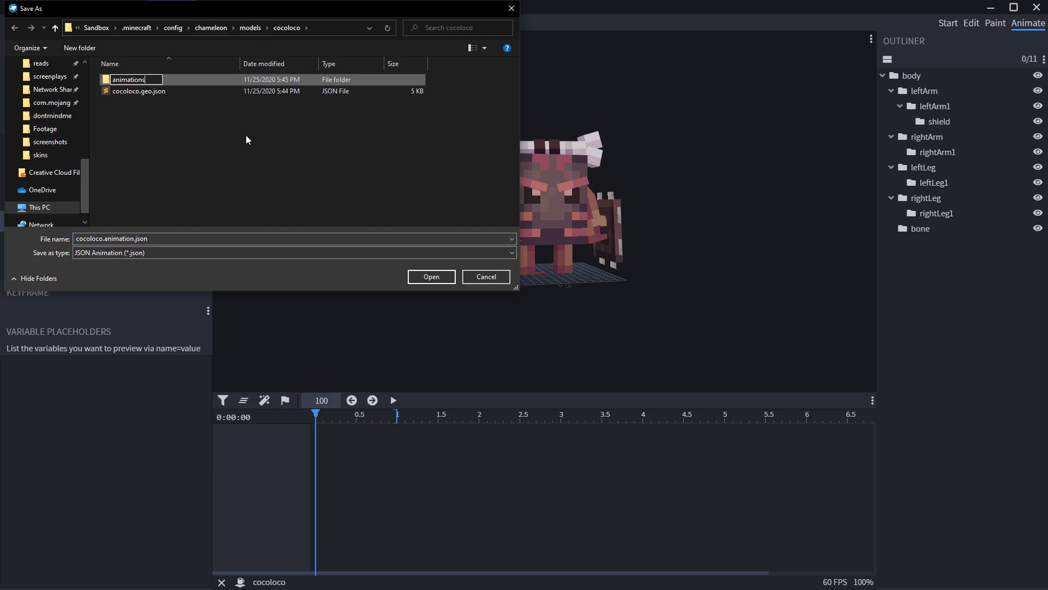
pyautogui.press('Return')
pyautogui.press('Return')
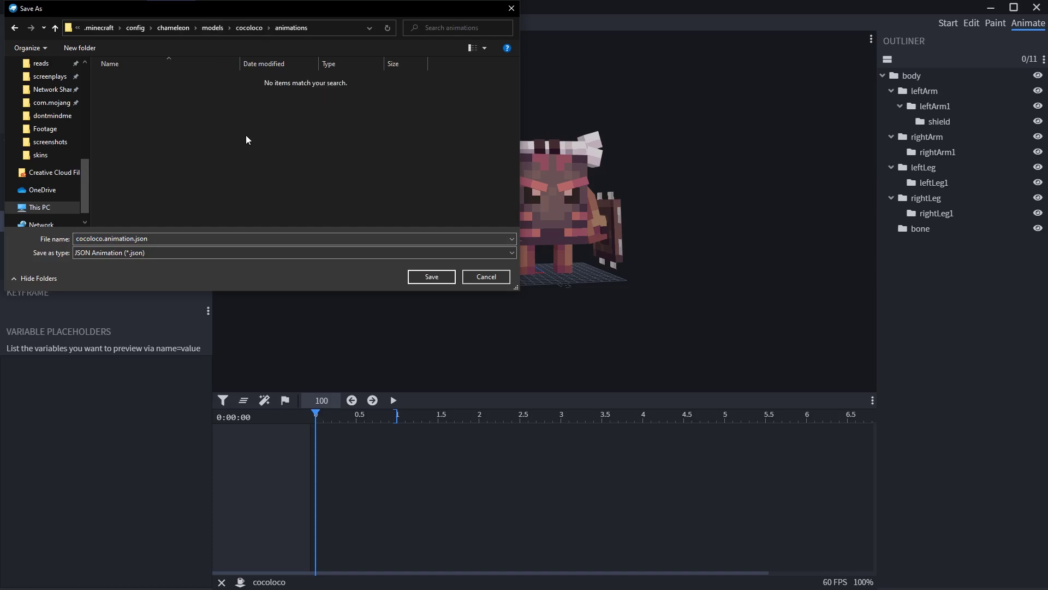
pyautogui.click(424, 277)
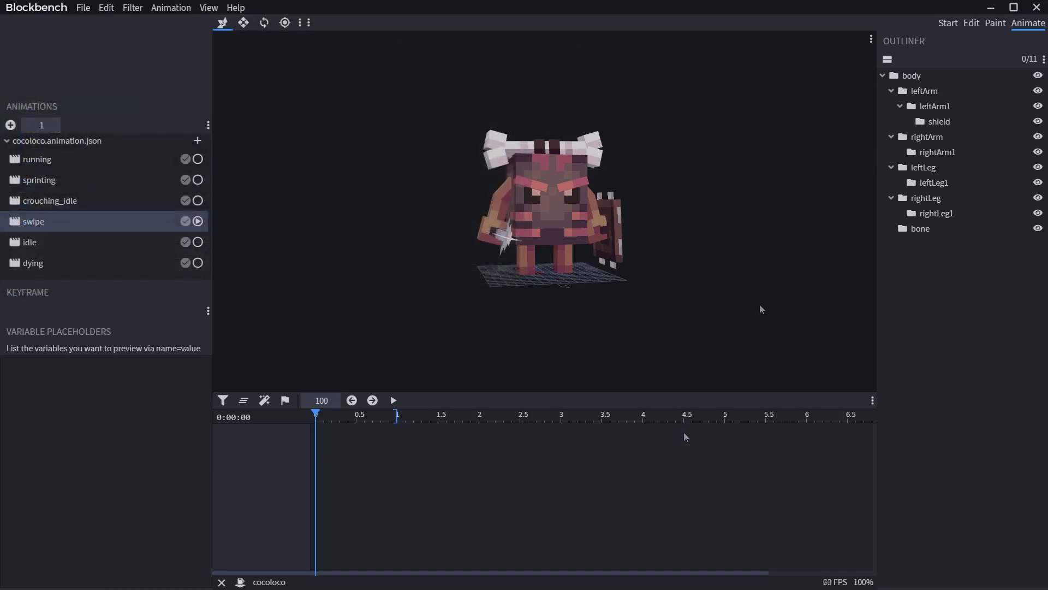
# Save the model's texture as cocoloco.png in a new skins folder inside the cocoloco model folder.
pyautogui.click(971, 23)
pyautogui.rightClick(109, 333)
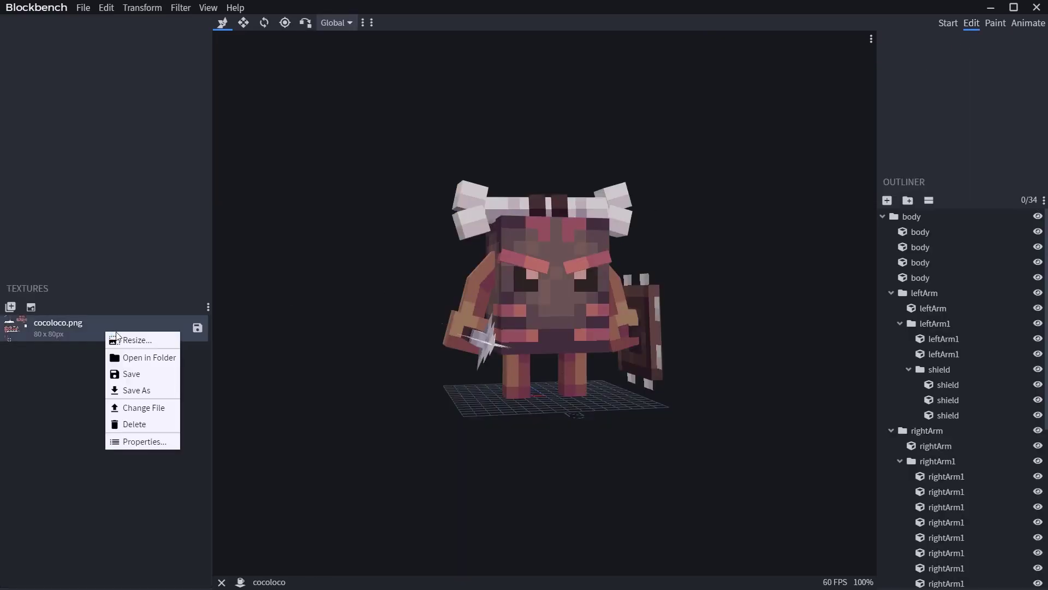
pyautogui.click(145, 391)
pyautogui.click(247, 27)
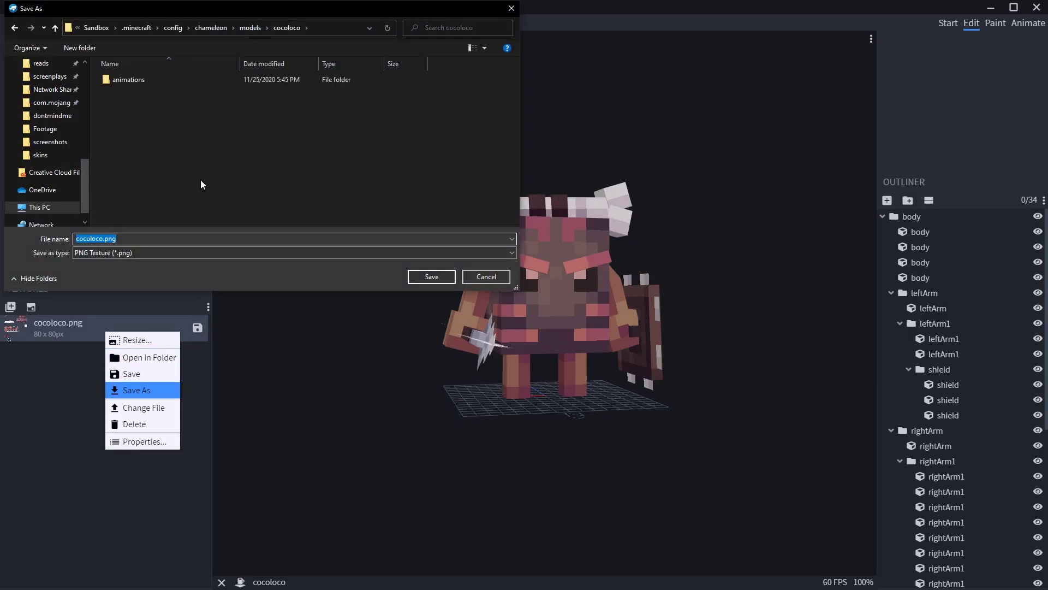
pyautogui.hotkey('ctrl', 'shift', 'n')
pyautogui.write('skins')
pyautogui.press('Return')
pyautogui.press('Return')
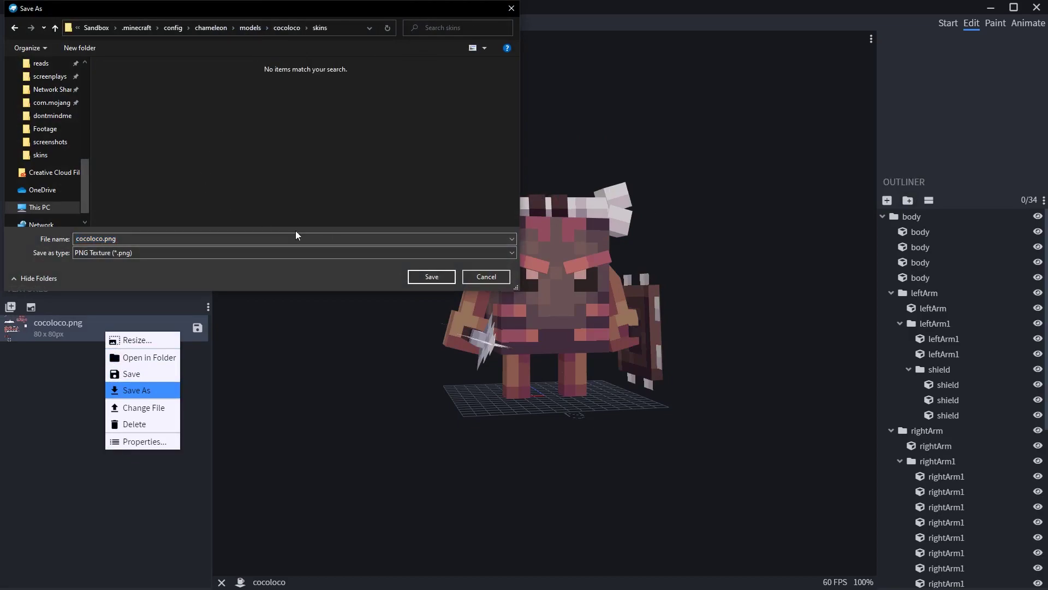
pyautogui.click(434, 275)
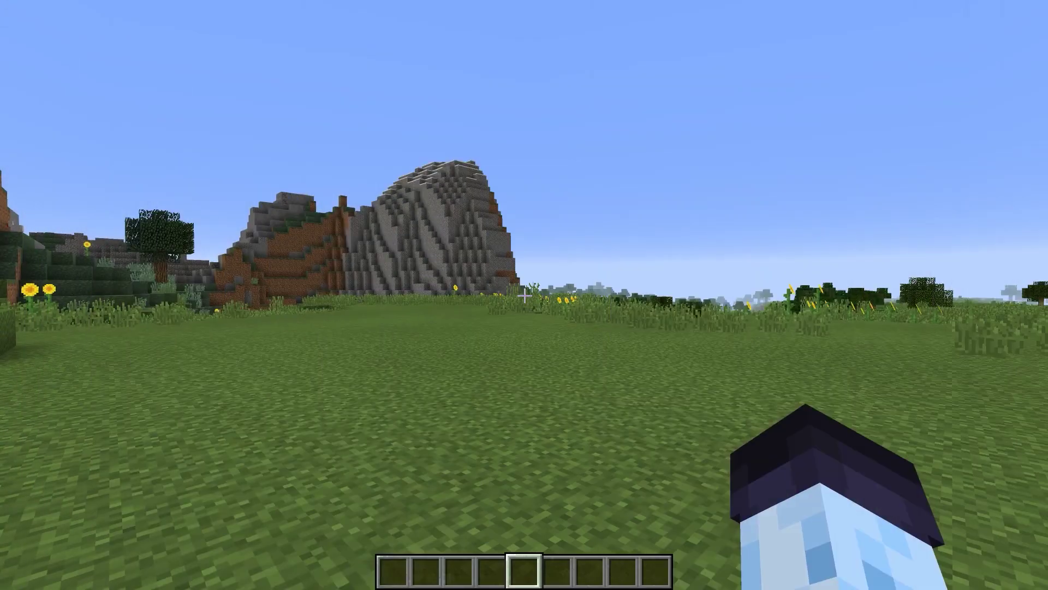
# In Minecraft, morph into chameleon.cocoloco from the Chameleon animated models.
pyautogui.press('b')
pyautogui.scroll(-7, 527, 307)
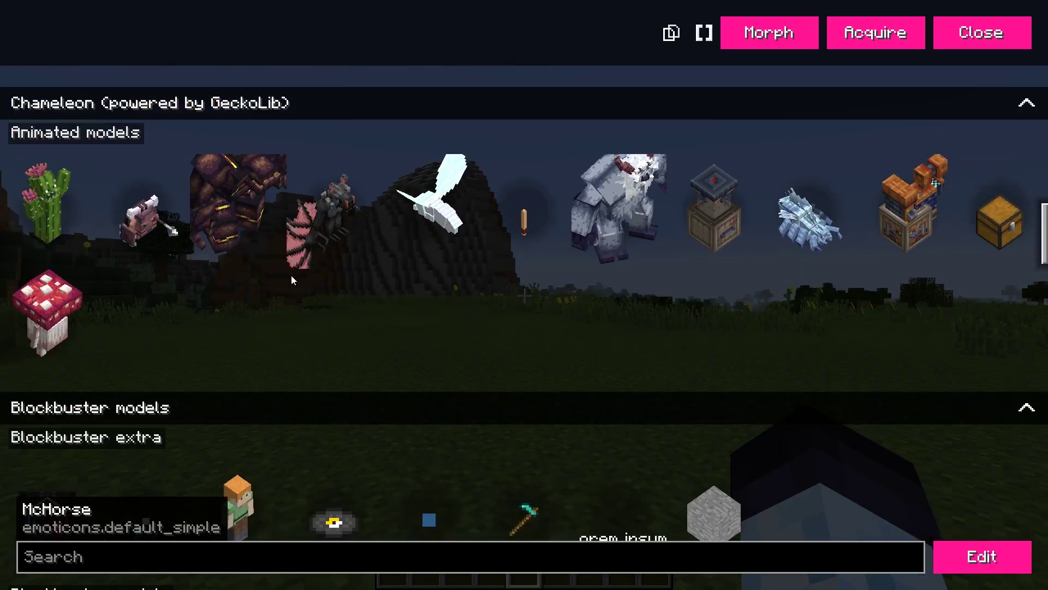
pyautogui.click(144, 219)
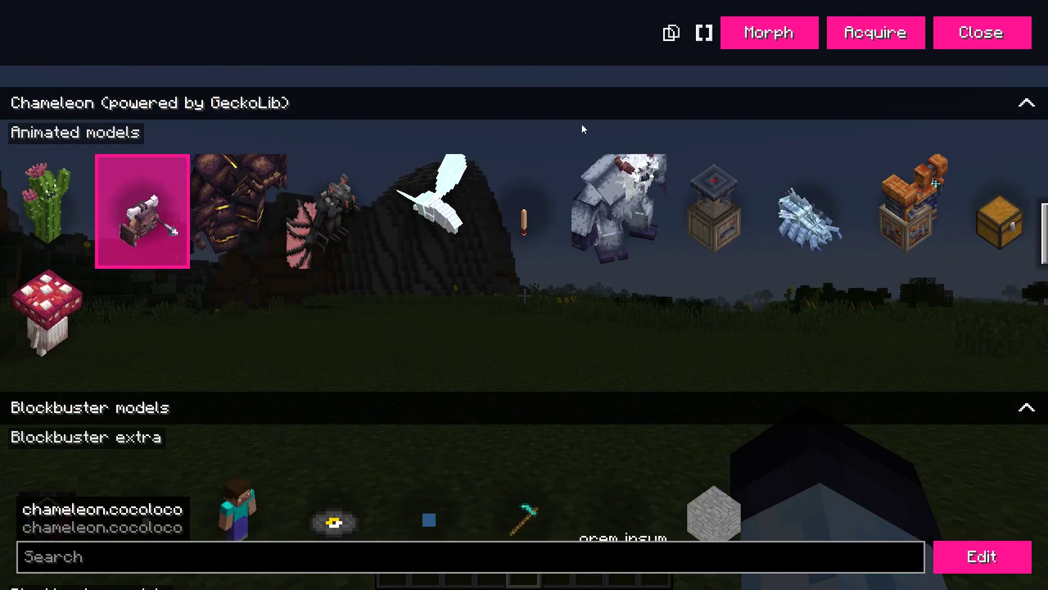
pyautogui.click(752, 18)
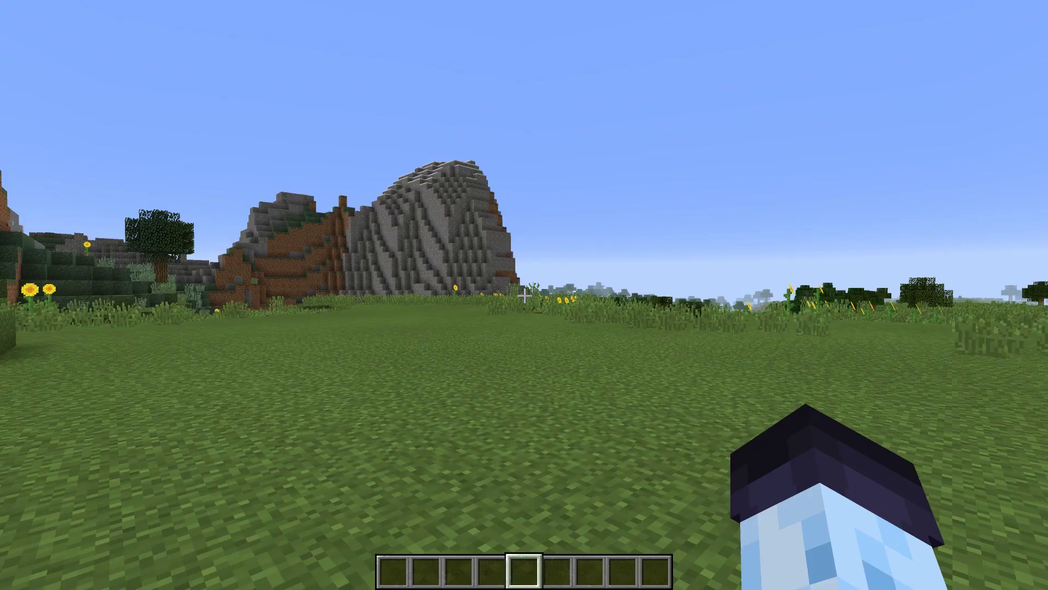
# Walk and jump in front-facing third-person view to test the cocoloco morph's animations, and demorph back to the player.
pyautogui.press('F5')
pyautogui.press('F5')
pyautogui.press('w')
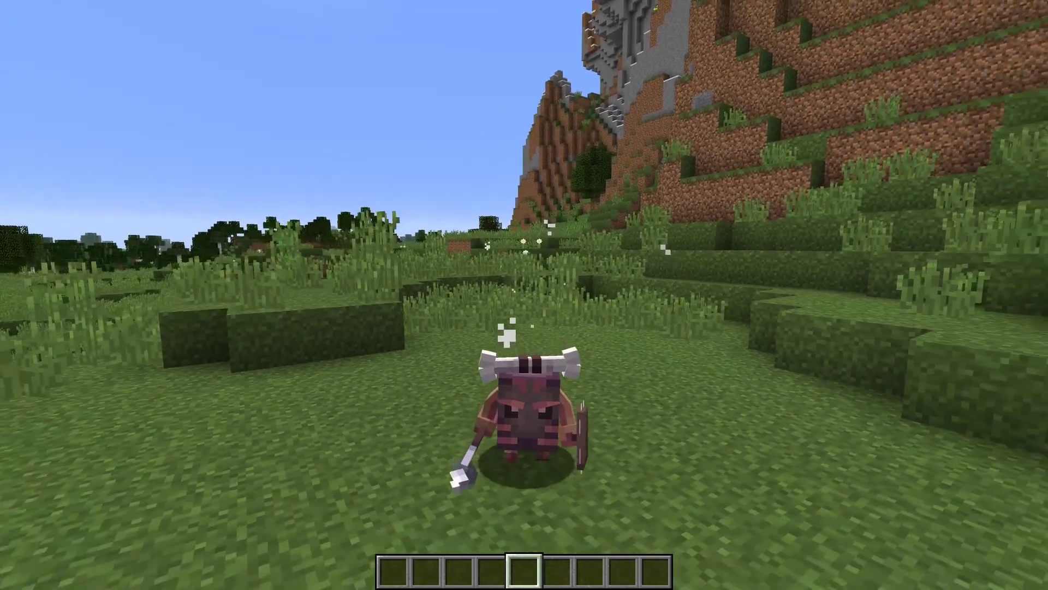
pyautogui.press('w')
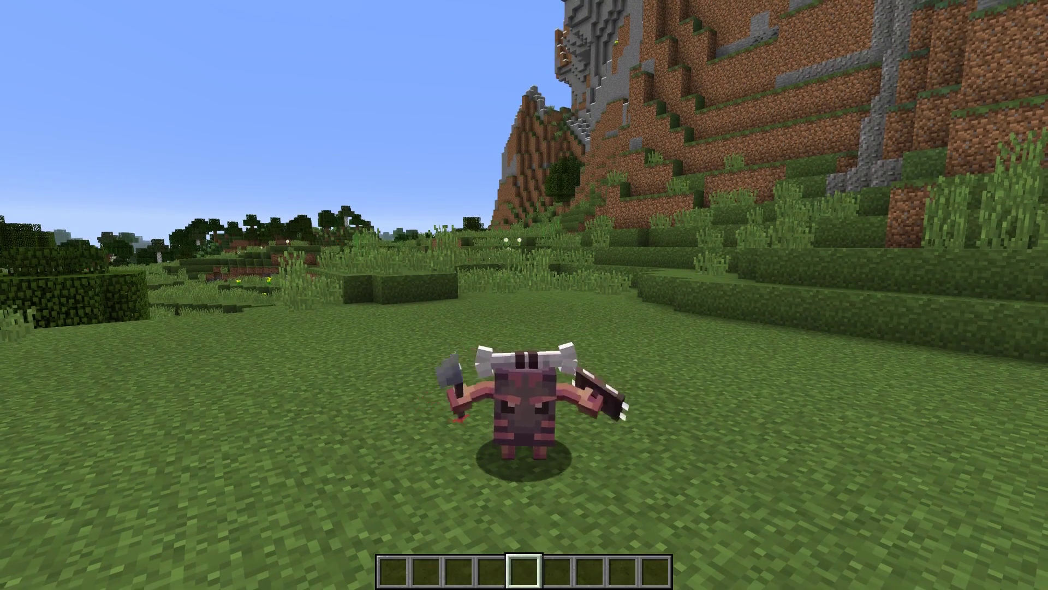
pyautogui.press('space')
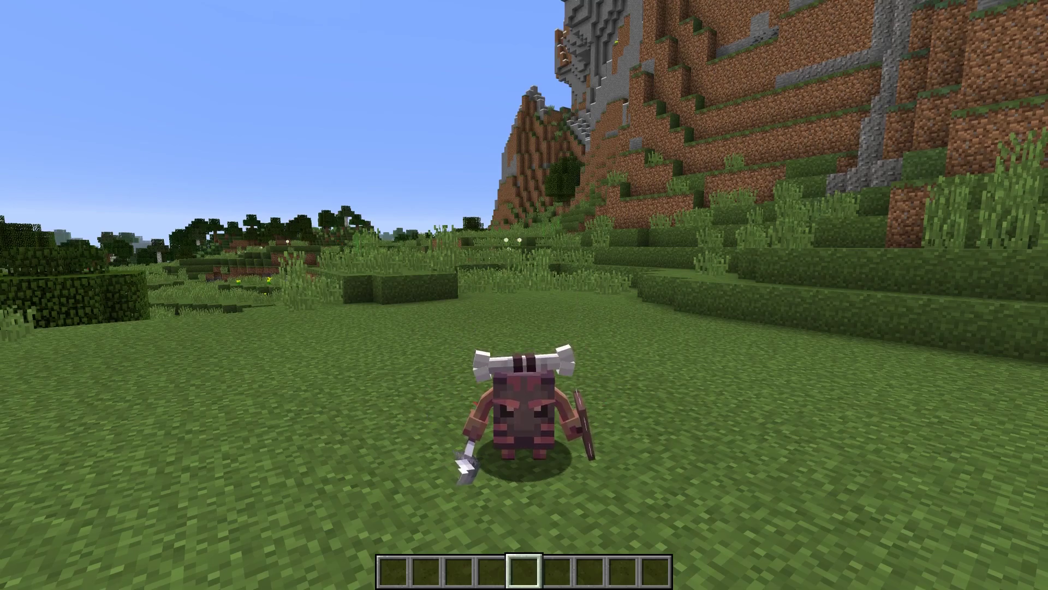
pyautogui.press('.')
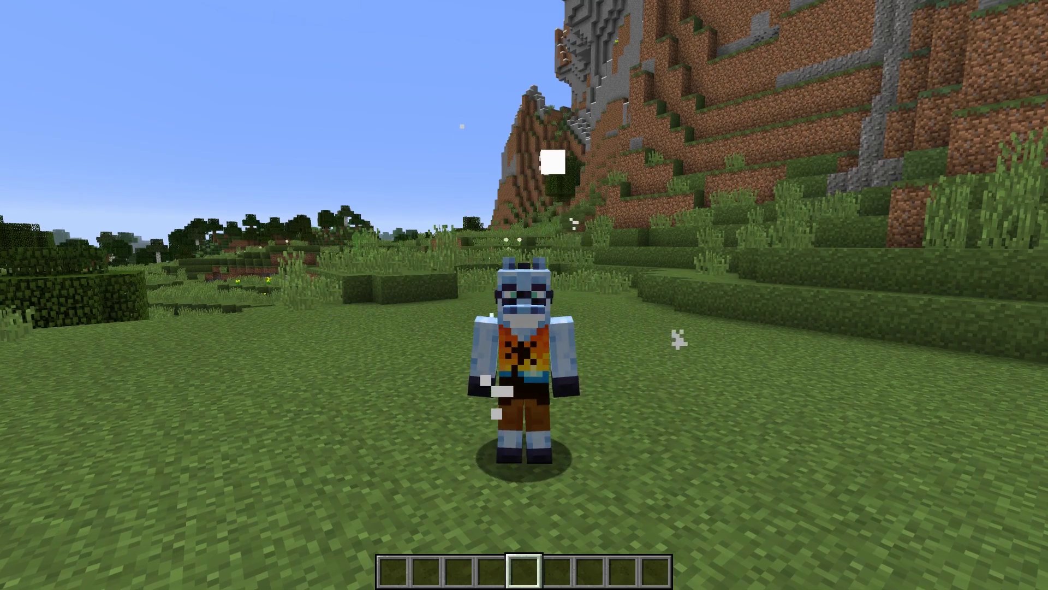